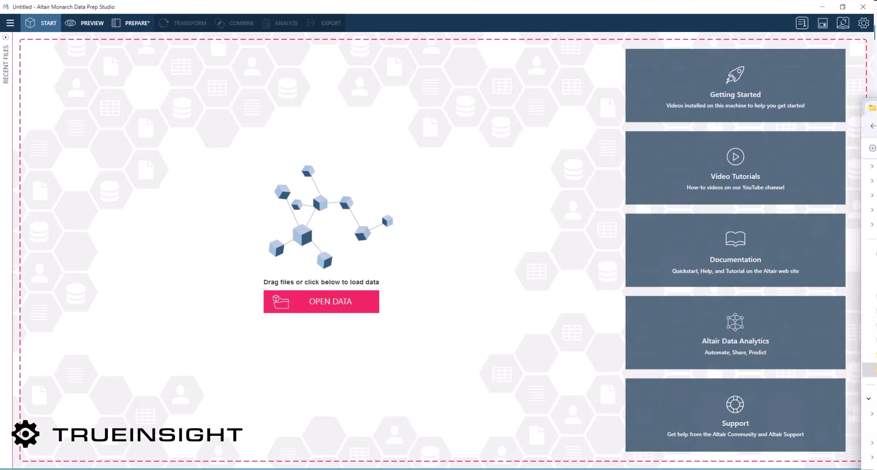
# - Review the 2023, 2024 and 2025 workbooks in the UK Box Office Datasets folder
pyautogui.moveTo(876, 108); pyautogui.dragTo(499, 84)
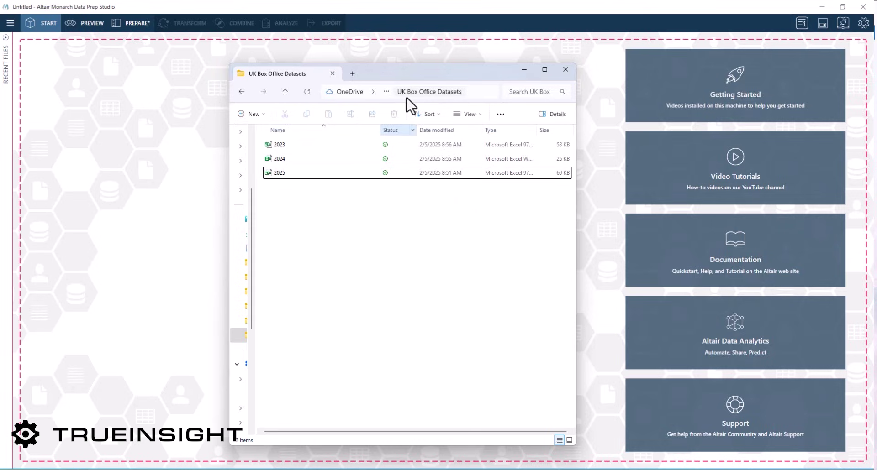
pyautogui.click(284, 174)
pyautogui.click(307, 160)
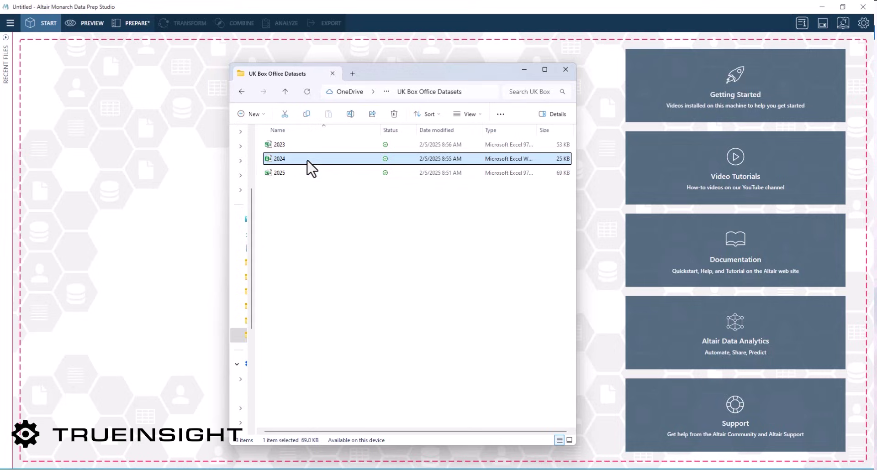
pyautogui.click(313, 144)
pyautogui.click(328, 218)
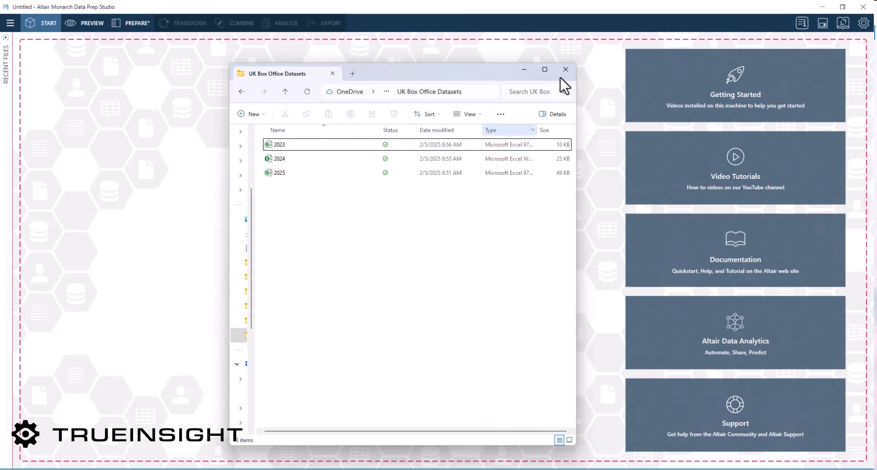
# - Load the 'Weekend box office report' sheet from 2025.xls as a Microsoft Excel source
pyautogui.click(524, 69)
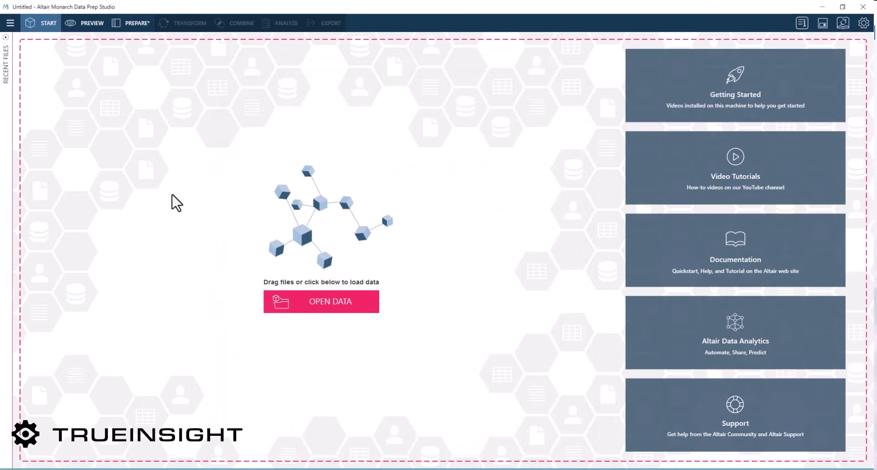
pyautogui.click(326, 303)
pyautogui.click(215, 223)
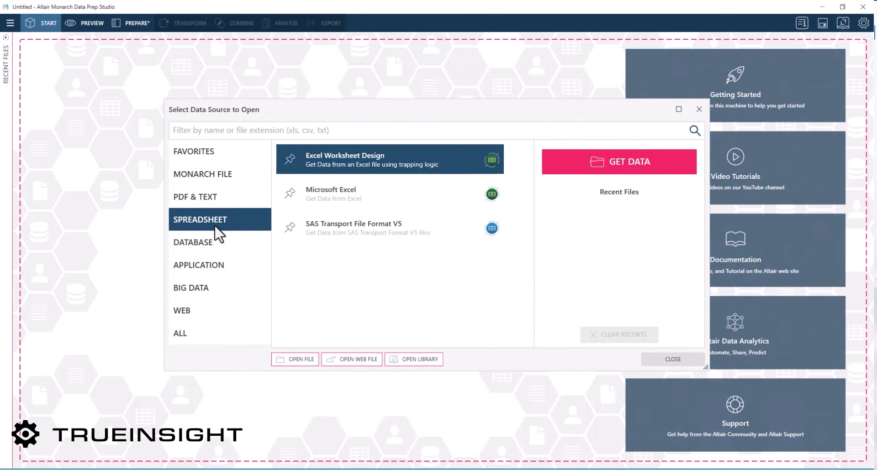
pyautogui.click(358, 205)
pyautogui.click(594, 170)
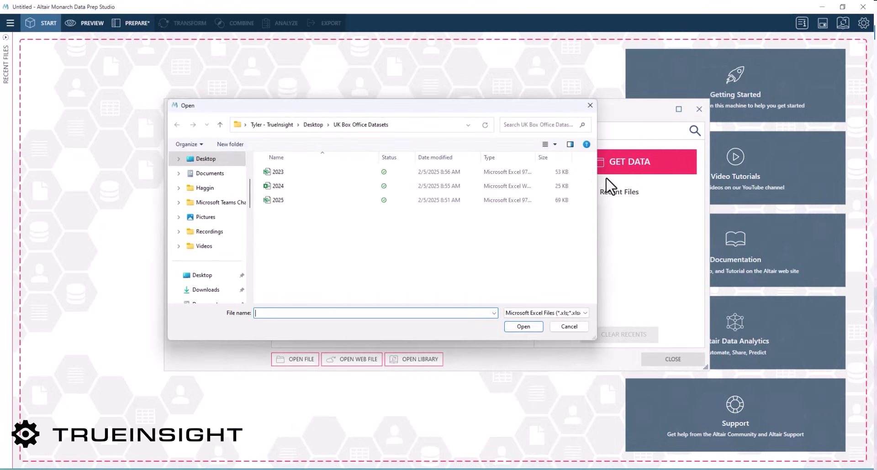
pyautogui.click(279, 200)
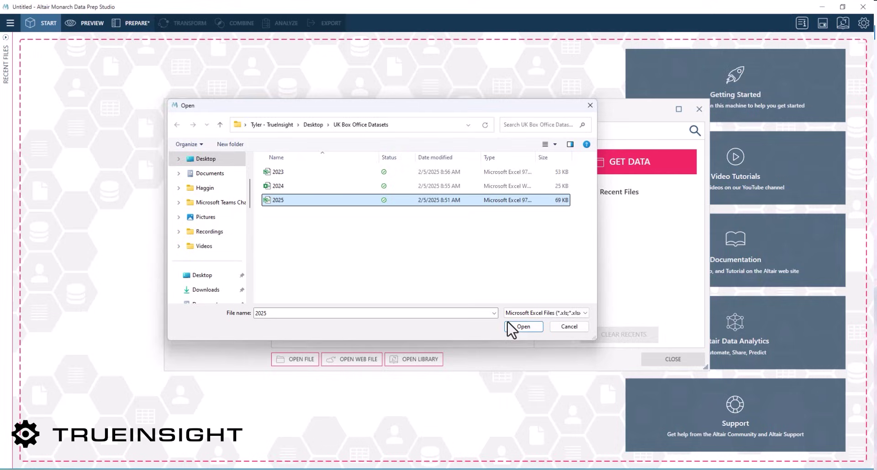
pyautogui.click(522, 325)
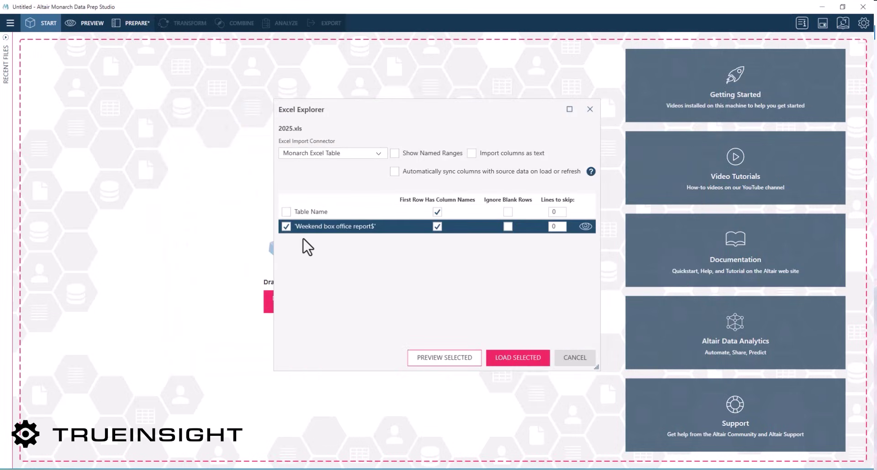
pyautogui.click(519, 360)
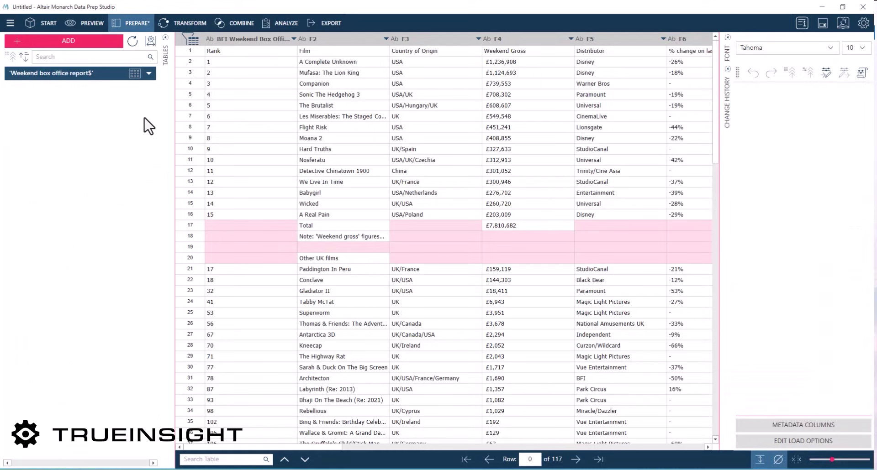
# - Rename the loaded table to 2025
pyautogui.doubleClick(62, 72)
pyautogui.write('2025')
pyautogui.click(240, 84)
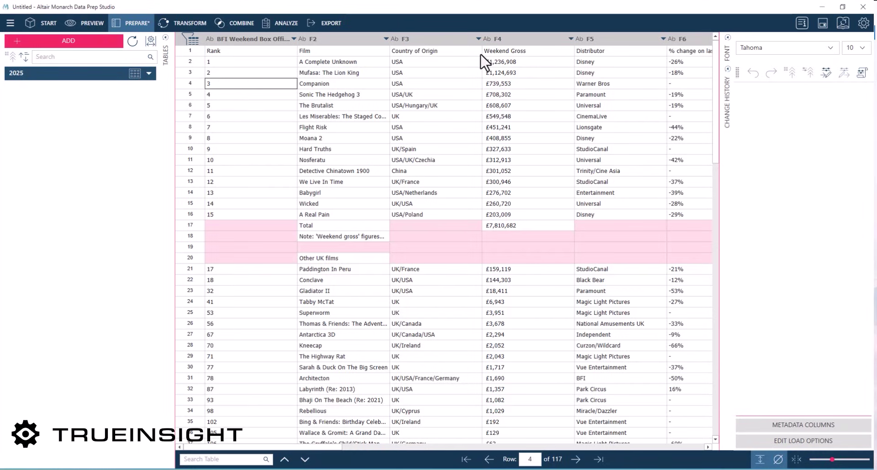
# - Promote the first row to column headers (Rank, Film, Weekend Gross…)
pyautogui.rightClick(192, 51)
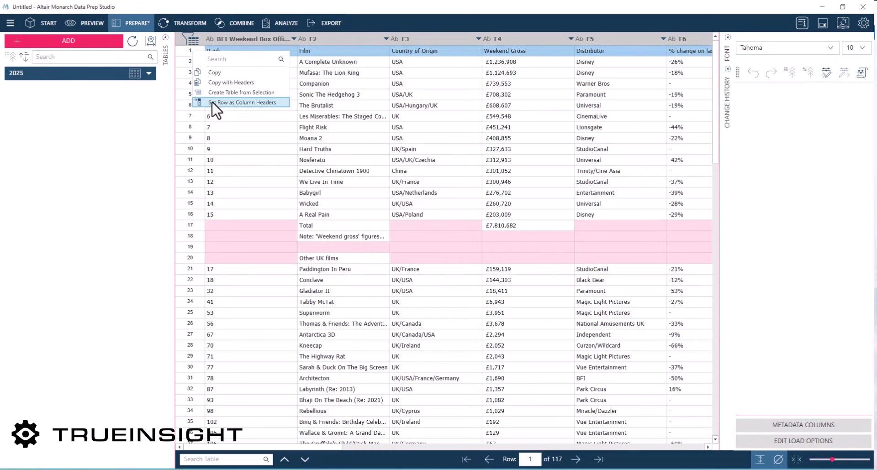
pyautogui.click(273, 105)
pyautogui.click(347, 84)
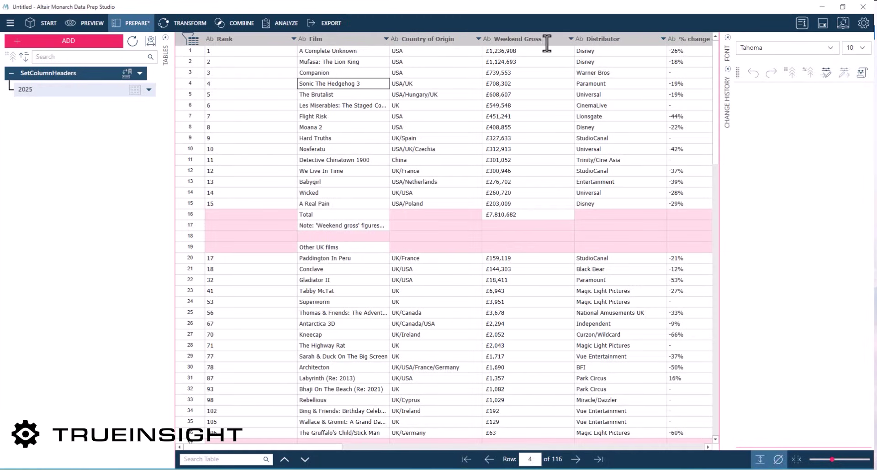
# - Change the Weekend Gross column to a numeric type
pyautogui.click(487, 40)
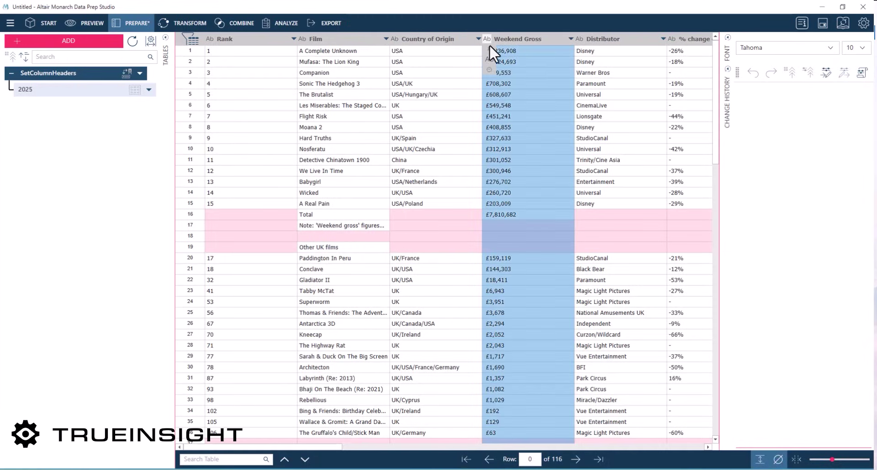
pyautogui.click(491, 48)
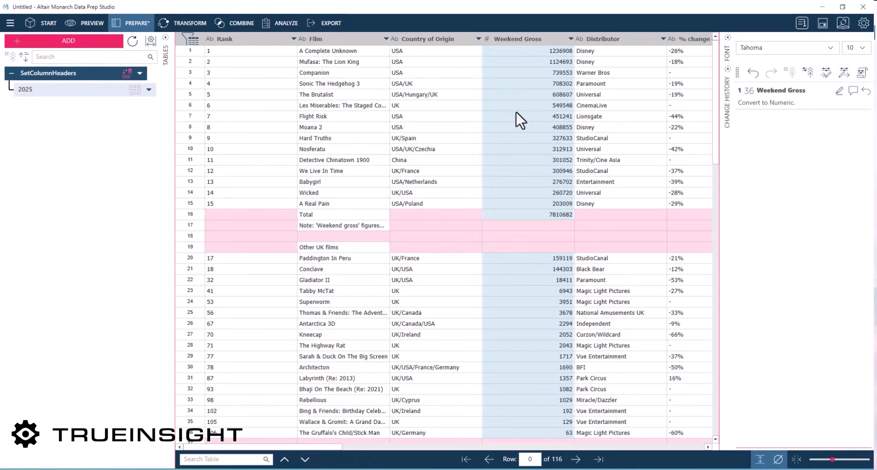
pyautogui.click(515, 127)
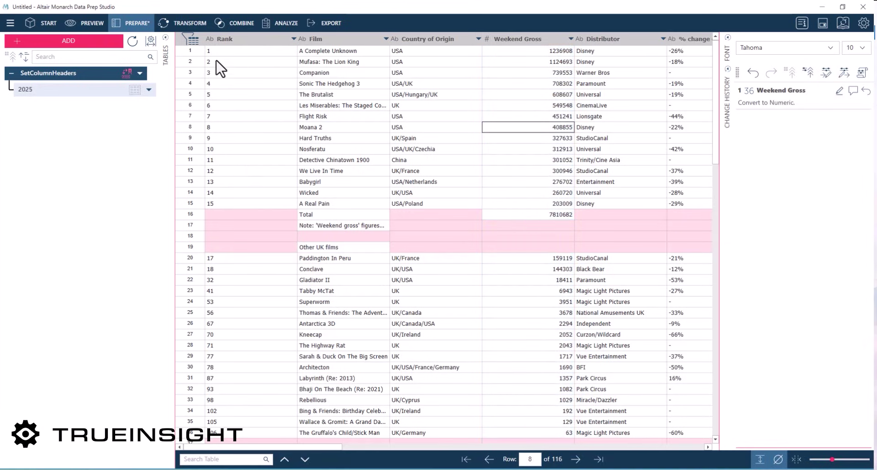
# - Add a numeric constant column named Year filled with 2025
pyautogui.click(246, 43)
pyautogui.rightClick(247, 46)
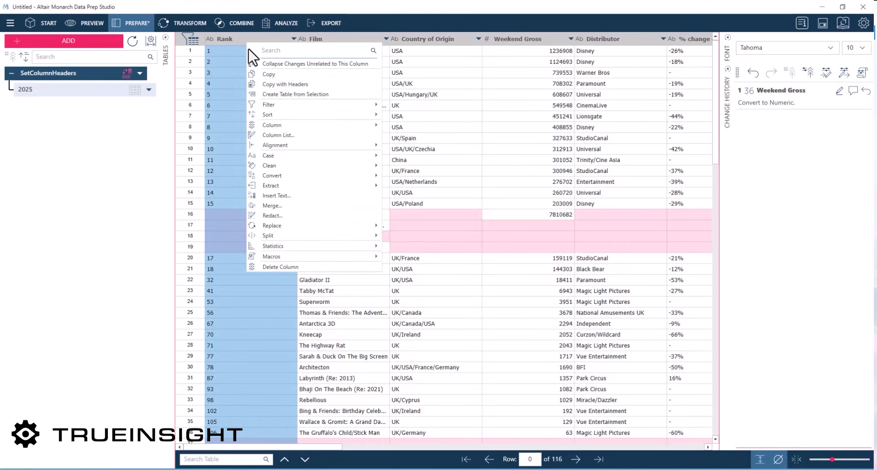
pyautogui.moveTo(305, 126)
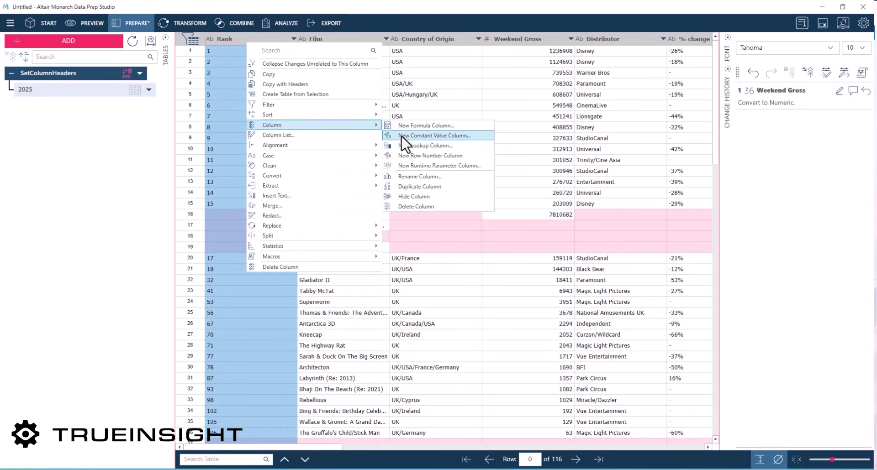
pyautogui.click(460, 138)
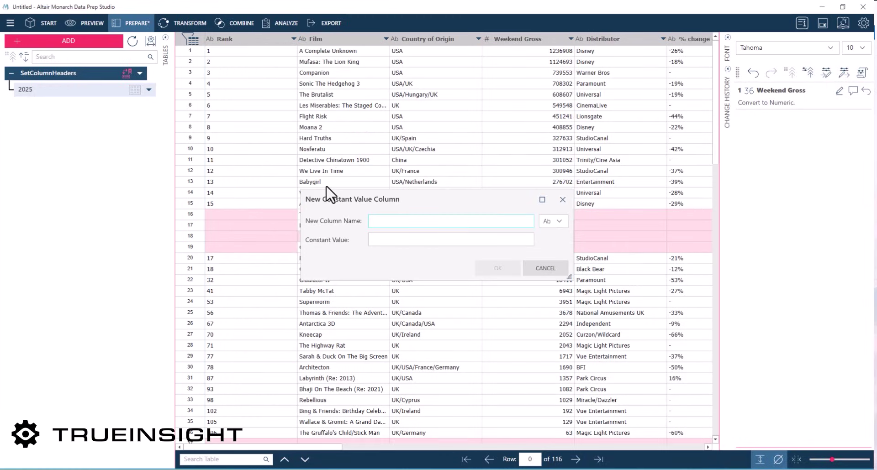
pyautogui.write('Year')
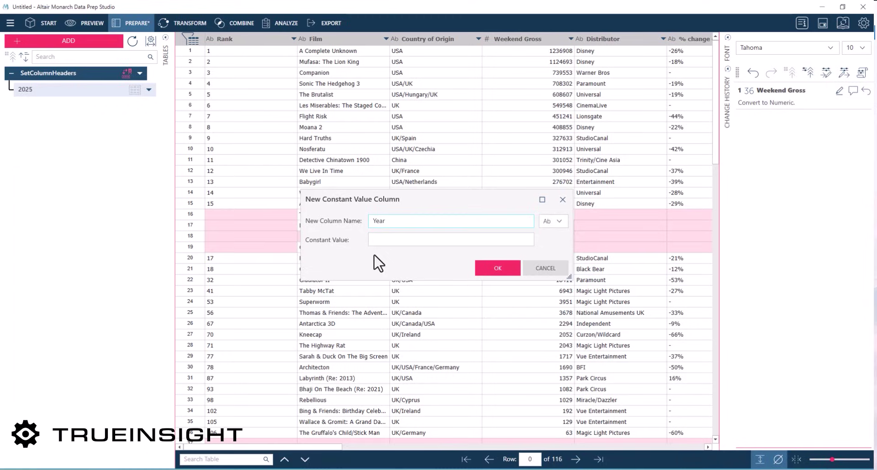
pyautogui.click(554, 222)
pyautogui.click(554, 250)
pyautogui.click(505, 241)
pyautogui.click(497, 269)
pyautogui.click(331, 130)
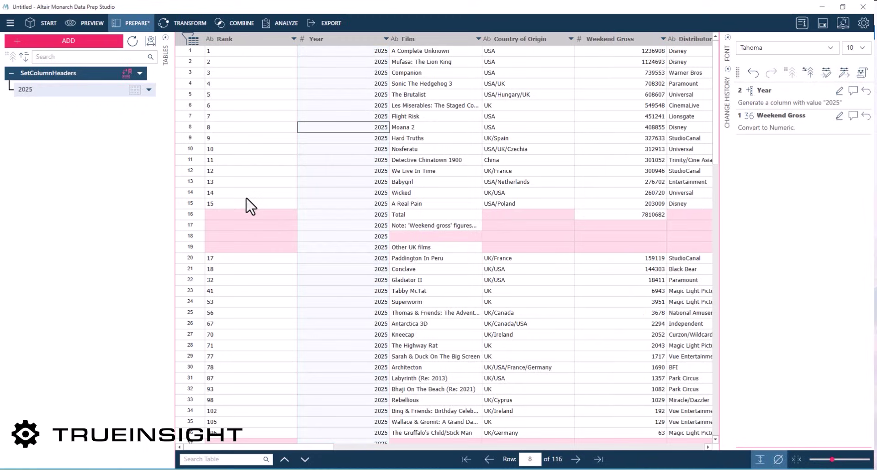
# - Rename the table to '2025 Edit', then begin adding another Excel data source
pyautogui.doubleClick(66, 73)
pyautogui.write('2025')
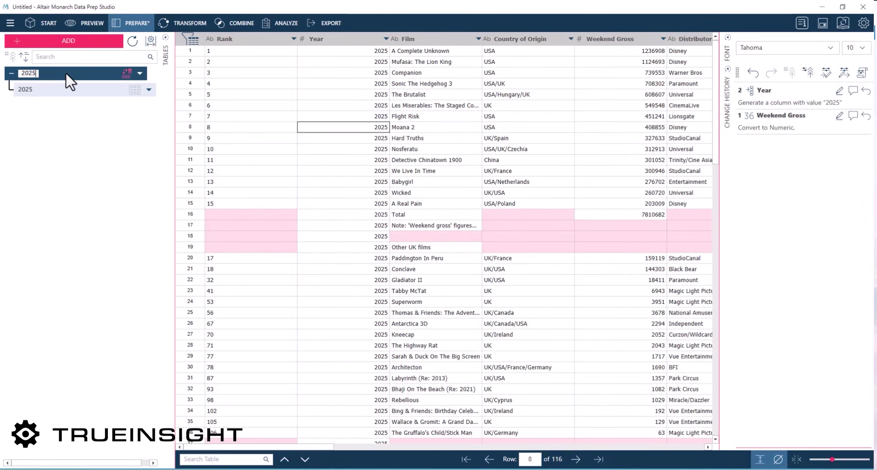
pyautogui.write(' Edit')
pyautogui.click(322, 116)
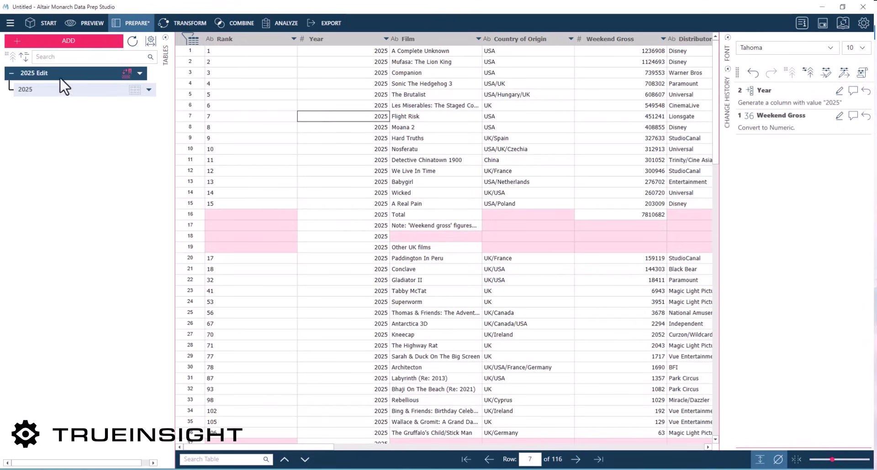
pyautogui.click(64, 40)
pyautogui.click(200, 220)
# - Load the 2024 workbook and name its table 2024
pyautogui.doubleClick(343, 194)
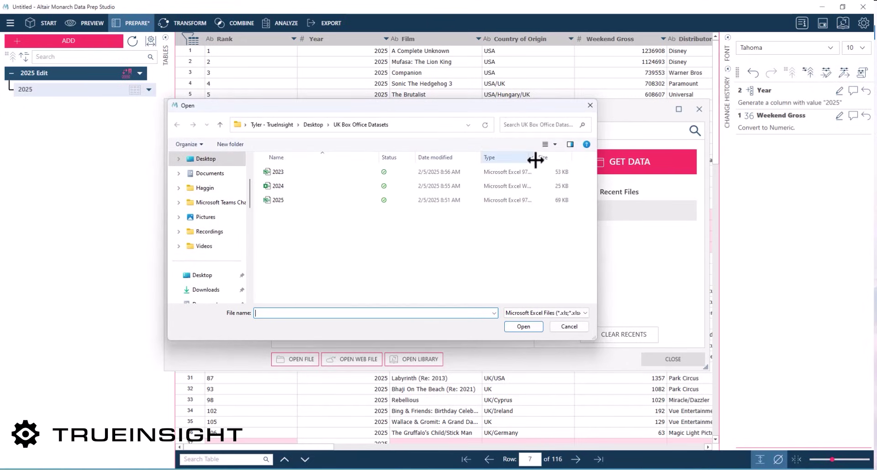
pyautogui.doubleClick(389, 186)
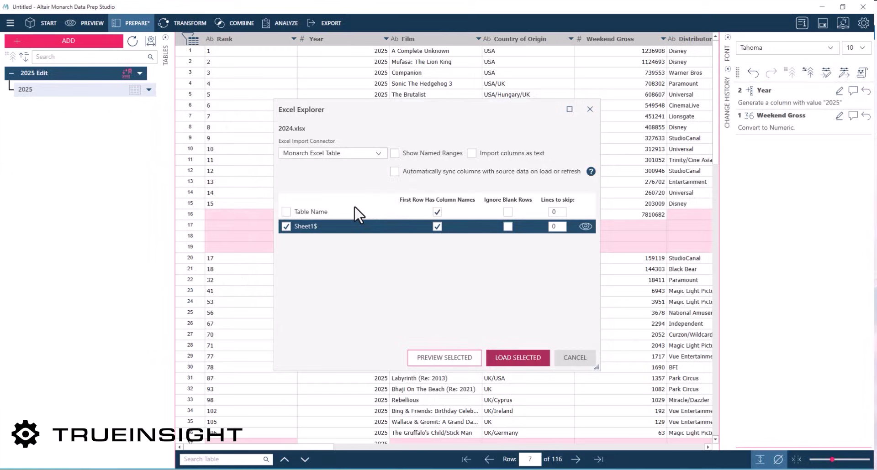
pyautogui.press('Return')
pyautogui.doubleClick(56, 109)
pyautogui.write('2024')
pyautogui.click(319, 117)
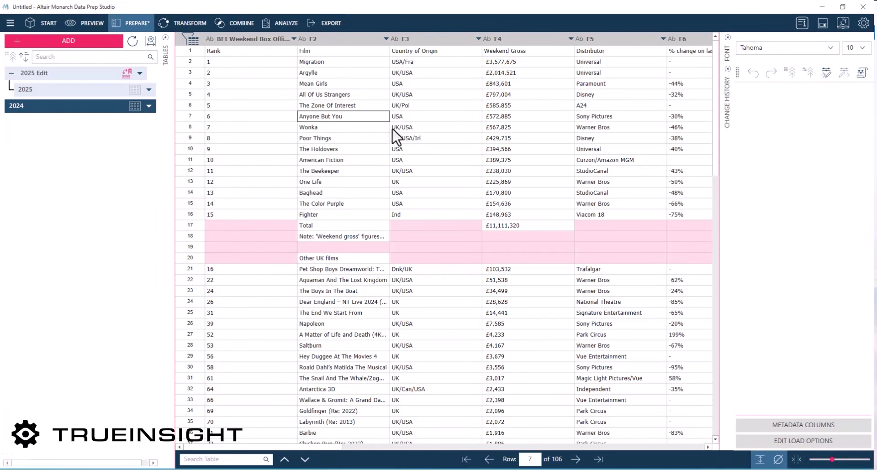
# - Promote row 1 to headers and add a constant Year column of 2024
pyautogui.rightClick(222, 54)
pyautogui.click(231, 101)
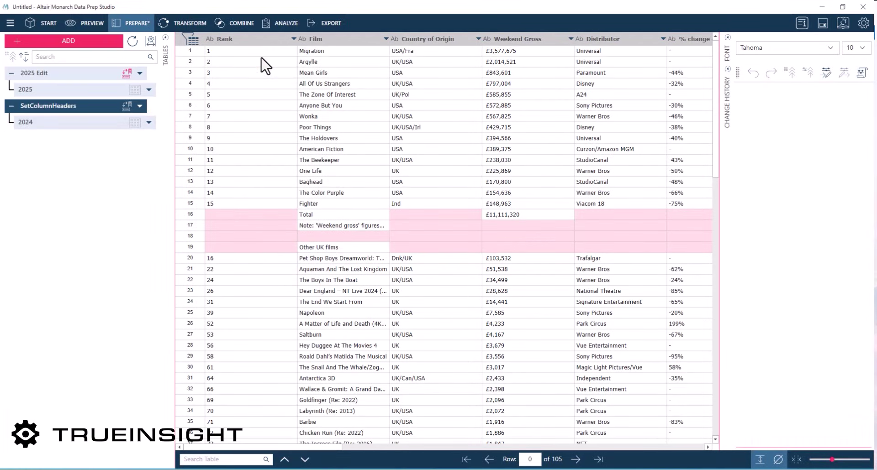
pyautogui.rightClick(246, 39)
pyautogui.click(411, 121)
pyautogui.write('Year')
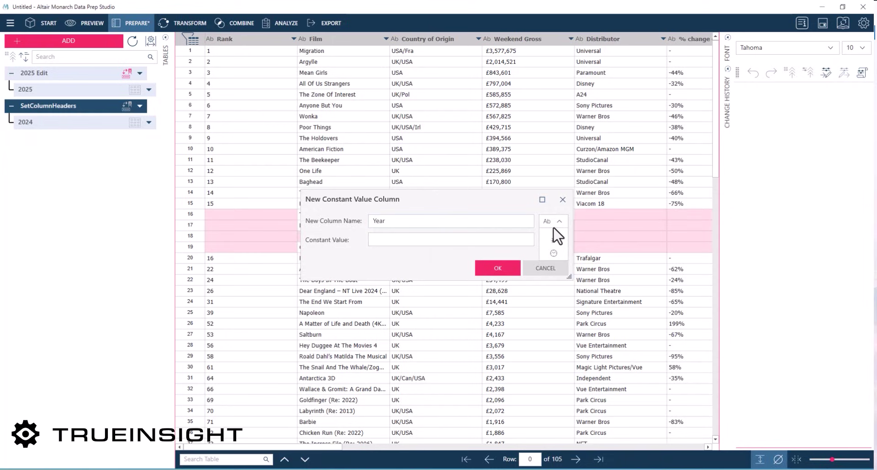
pyautogui.click(494, 240)
pyautogui.write('2024')
pyautogui.press('Return')
# - Make Weekend Gross numeric and rename the table '2024 Edit'
pyautogui.click(476, 137)
pyautogui.doubleClick(65, 105)
pyautogui.write('2024 Edit')
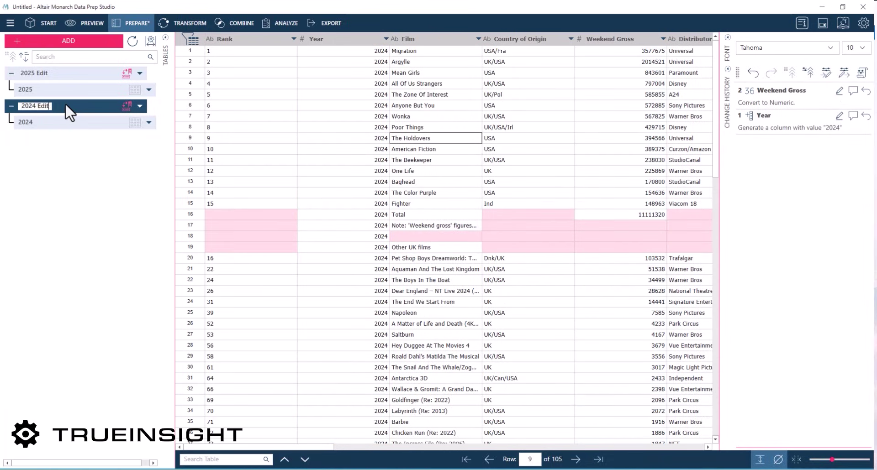
pyautogui.press('Return')
# - Load the 2023.xls workbook sheet as a Microsoft Excel source
pyautogui.click(41, 41)
pyautogui.click(200, 221)
pyautogui.click(333, 192)
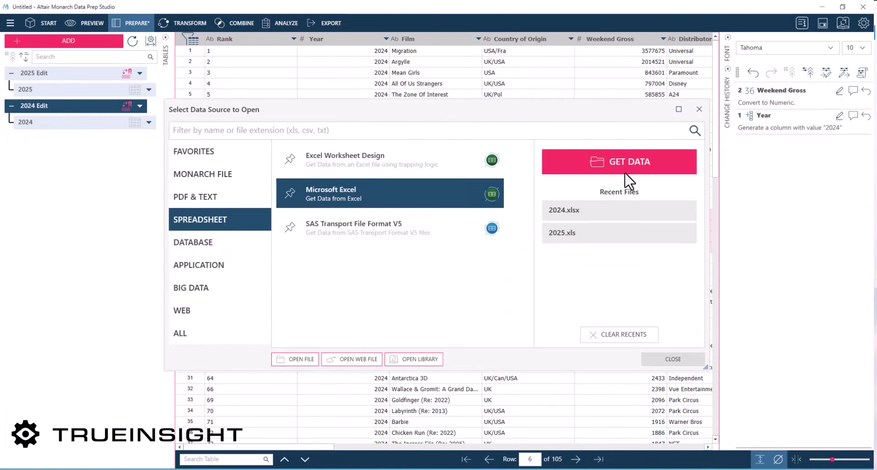
pyautogui.click(628, 164)
pyautogui.click(278, 172)
pyautogui.click(523, 327)
pyautogui.click(514, 359)
# - Promote row 1 to column headers and name the table 2023
pyautogui.rightClick(194, 52)
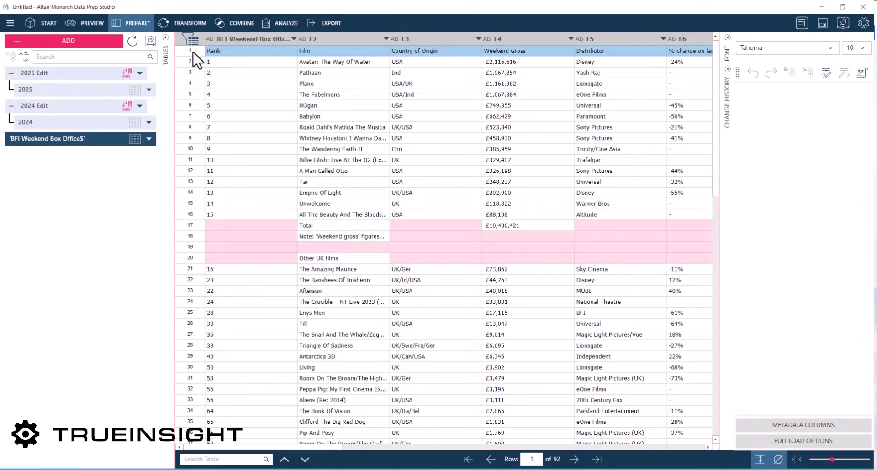
pyautogui.click(242, 103)
pyautogui.doubleClick(71, 154)
pyautogui.write('2023')
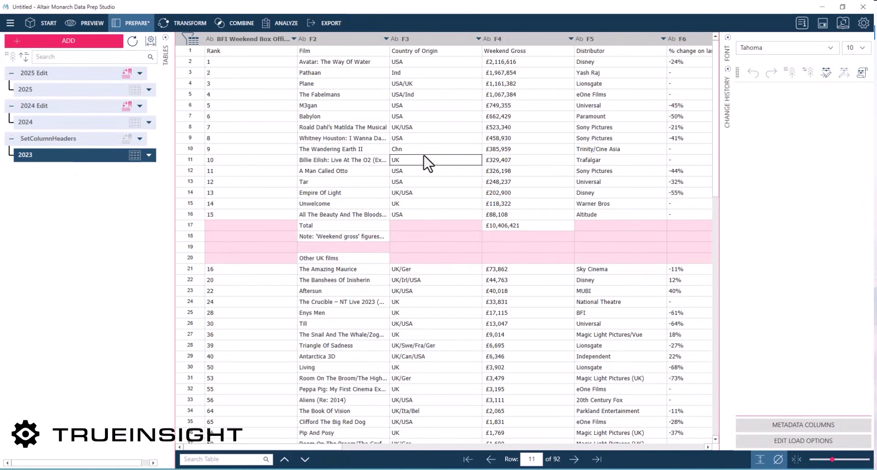
pyautogui.press('Return')
# - Add a numeric constant column named Year filled with 2023
pyautogui.click(255, 39)
pyautogui.rightClick(254, 39)
pyautogui.click(417, 137)
pyautogui.write('Year')
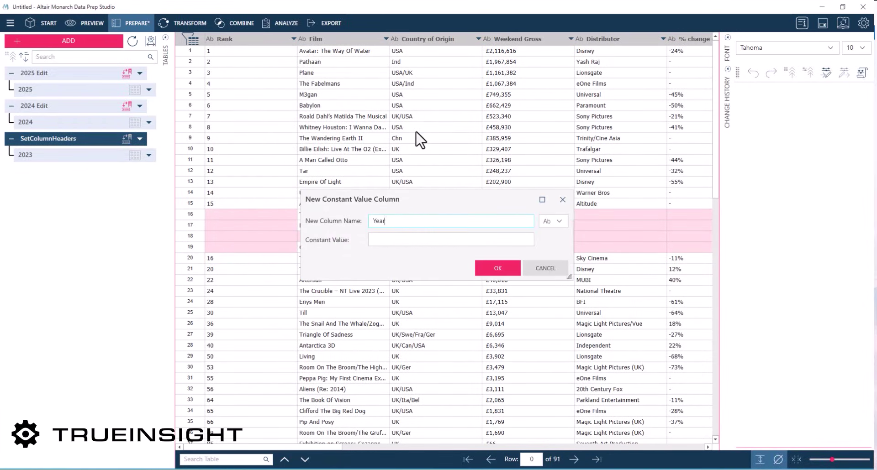
pyautogui.click(553, 221)
pyautogui.click(554, 249)
pyautogui.click(513, 240)
pyautogui.write('2023')
pyautogui.press('Return')
# - Make Weekend Gross numeric, rename the table '2023 Edit', and go to Combine
pyautogui.click(578, 38)
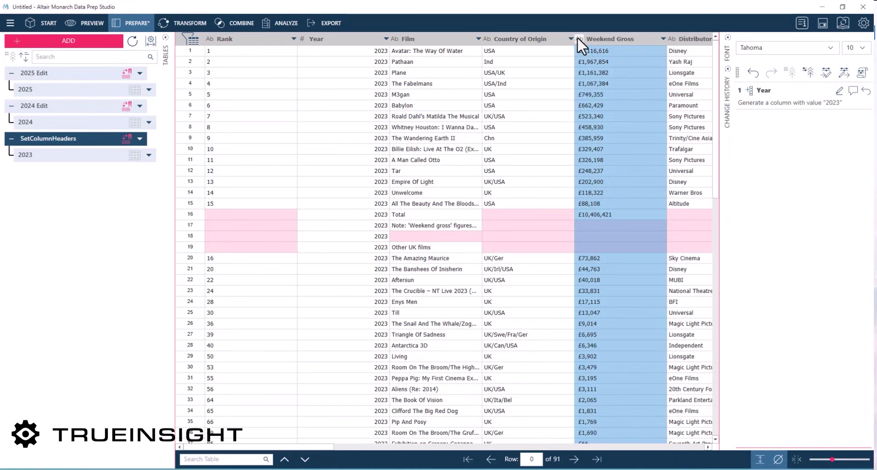
pyautogui.click(61, 106)
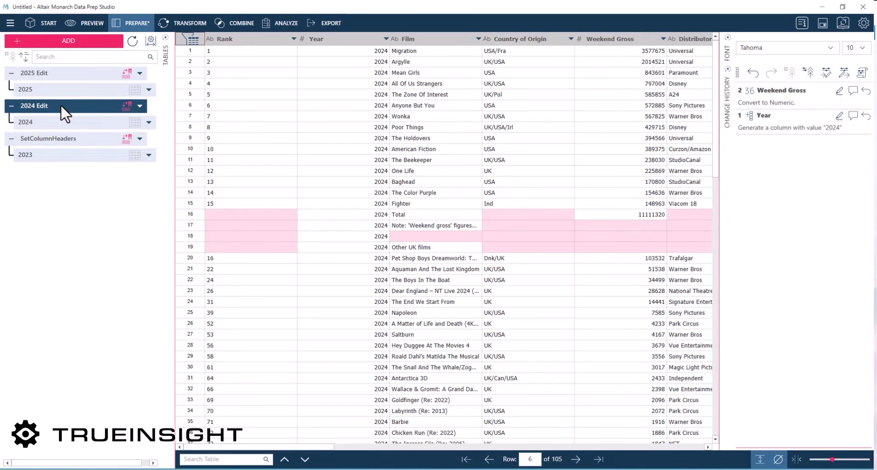
pyautogui.click(63, 140)
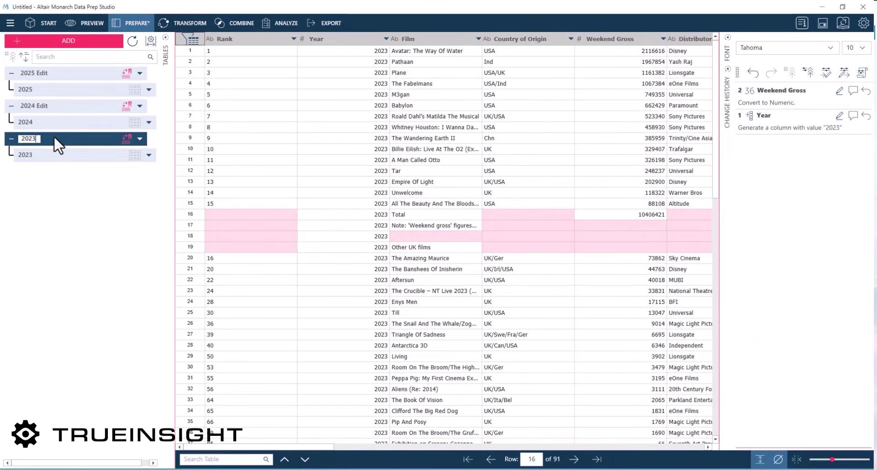
pyautogui.write('2023 Edit')
pyautogui.press('Return')
pyautogui.click(246, 120)
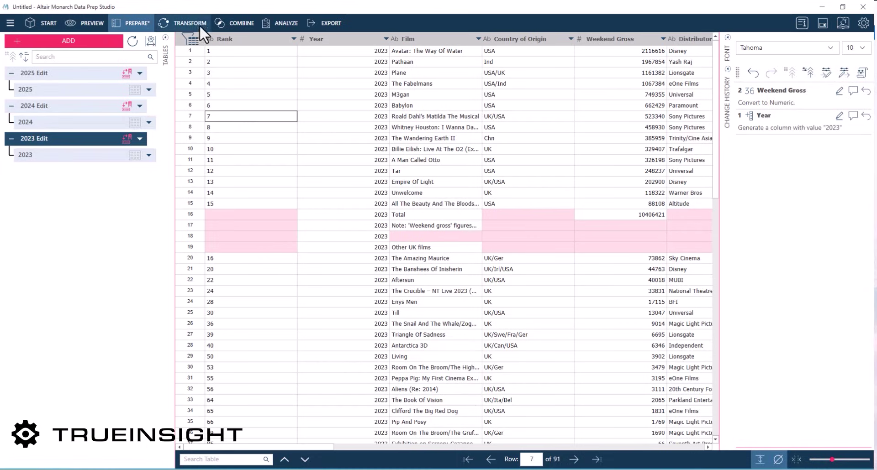
pyautogui.click(228, 24)
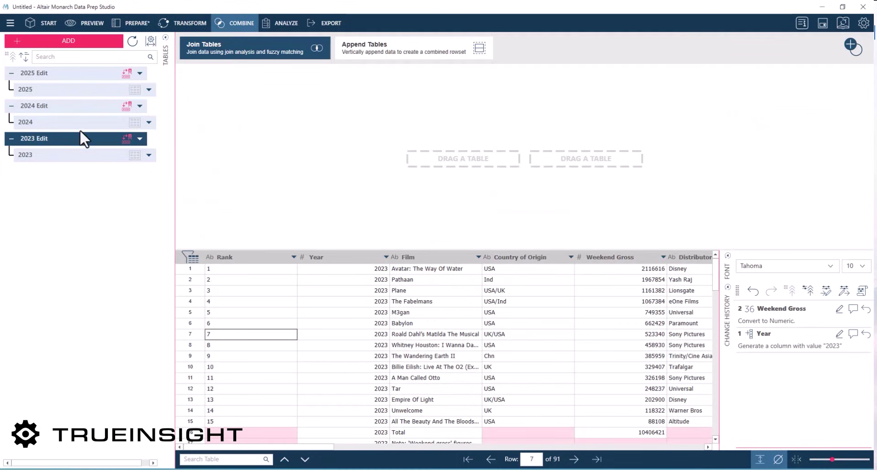
# - Append 2025 Edit, 2024 Edit and 2023 Edit into a single table
pyautogui.click(382, 48)
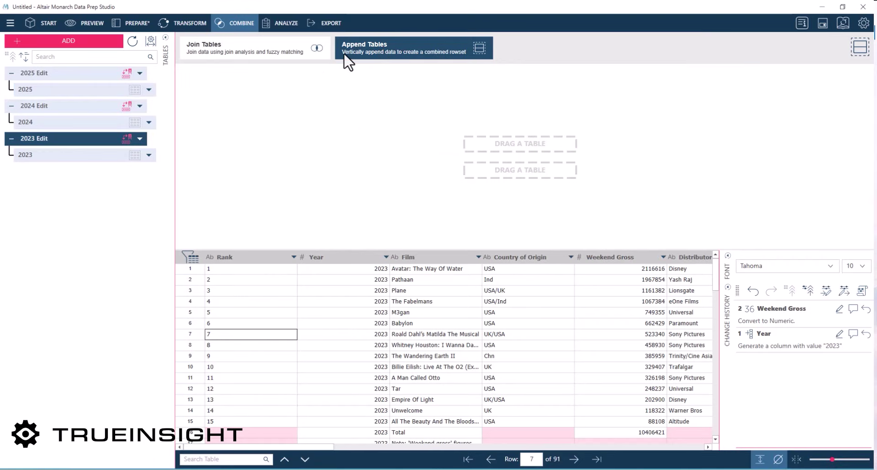
pyautogui.doubleClick(75, 74)
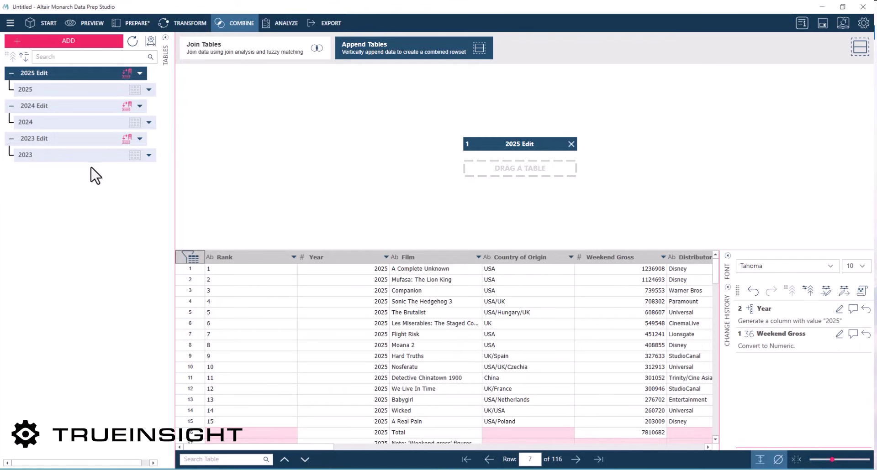
pyautogui.moveTo(67, 107); pyautogui.dragTo(521, 205)
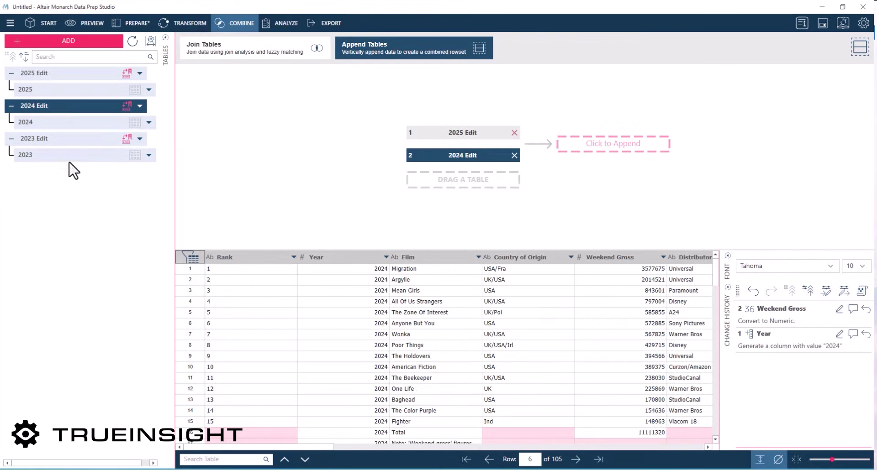
pyautogui.doubleClick(62, 137)
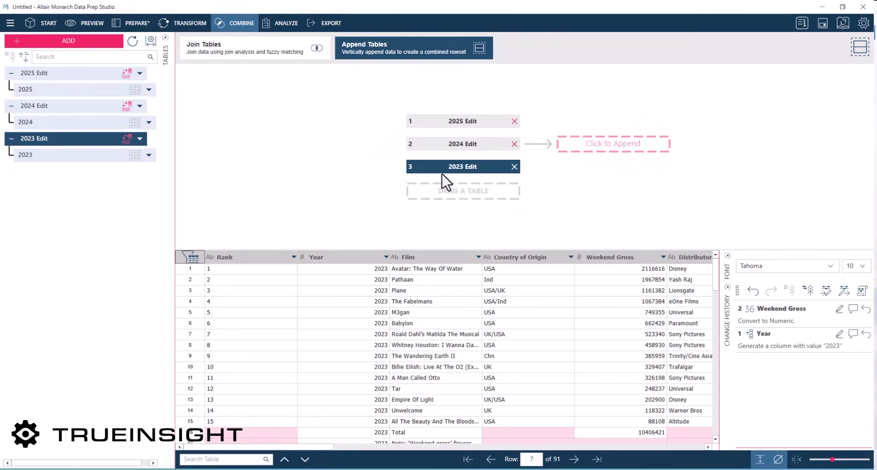
pyautogui.click(600, 146)
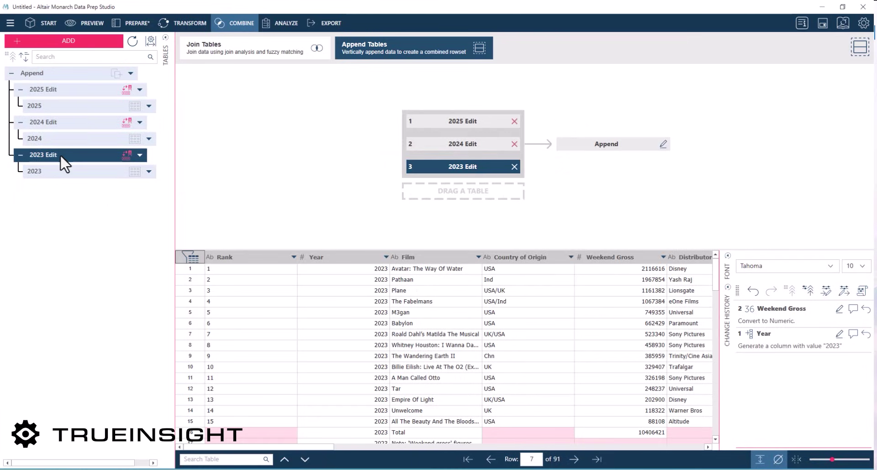
# - Name the appended table Combined and scroll up to its 2024 rows
pyautogui.click(52, 77)
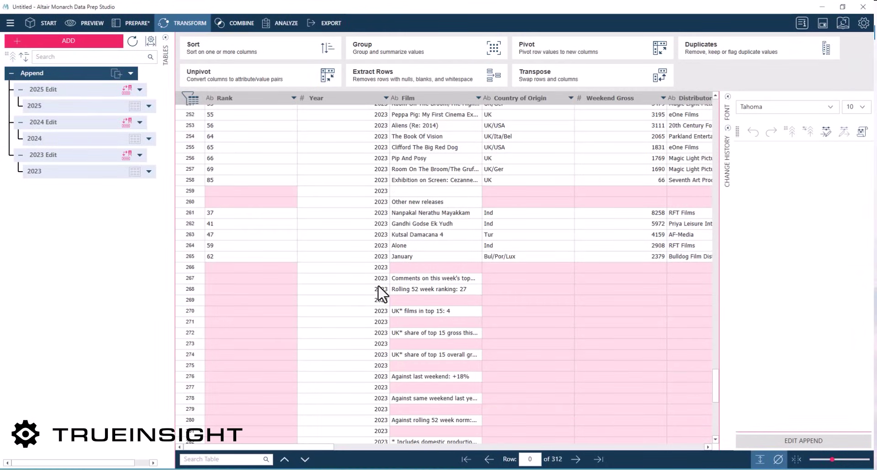
pyautogui.scroll(8, 421, 270)
pyautogui.scroll(3, 420, 271)
pyautogui.click(36, 75)
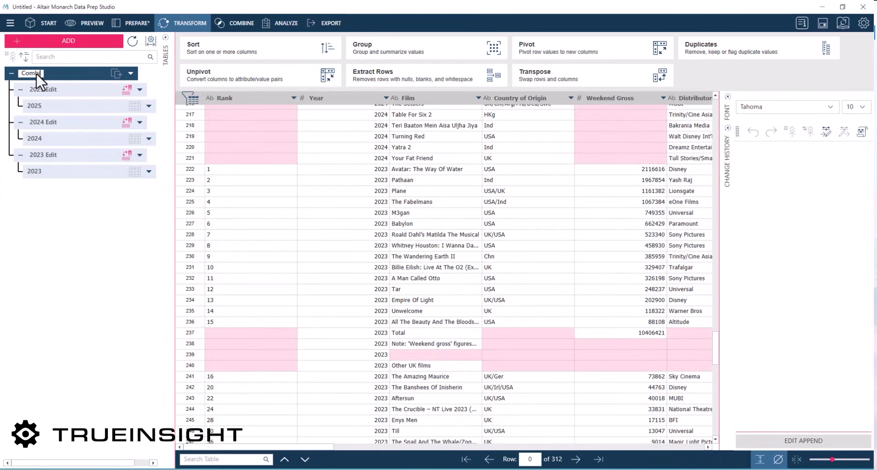
pyautogui.click(421, 180)
pyautogui.scroll(8, 338, 188)
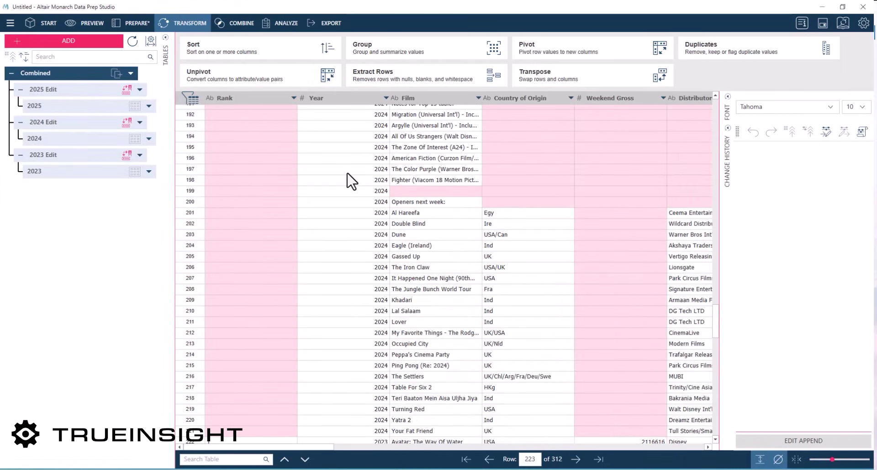
pyautogui.scroll(8, 417, 196)
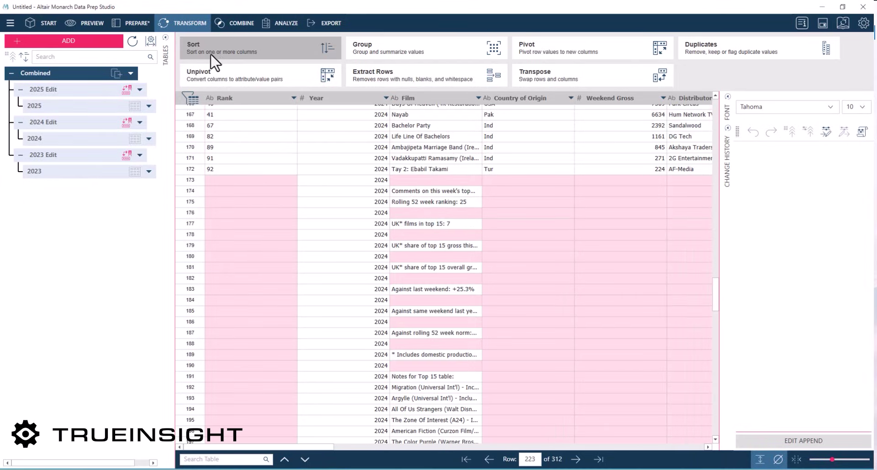
# - Group the Combined table by Year with only Weekend Gross summed
pyautogui.click(385, 46)
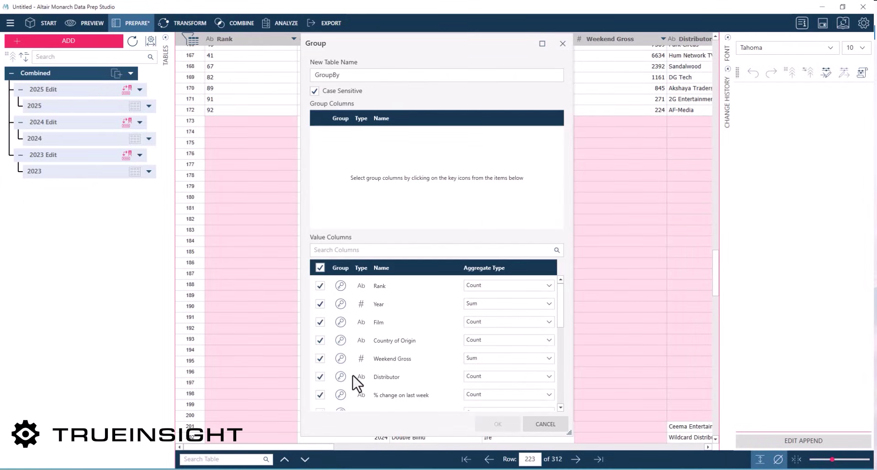
pyautogui.click(321, 268)
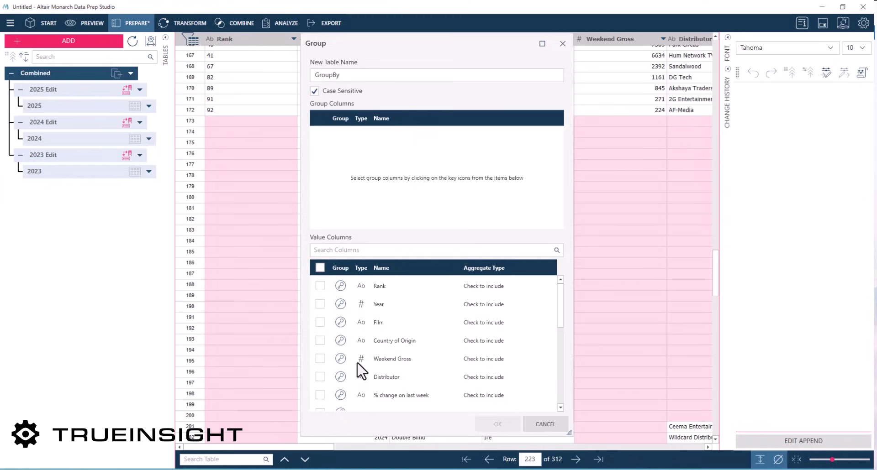
pyautogui.scroll(-1, 383, 379)
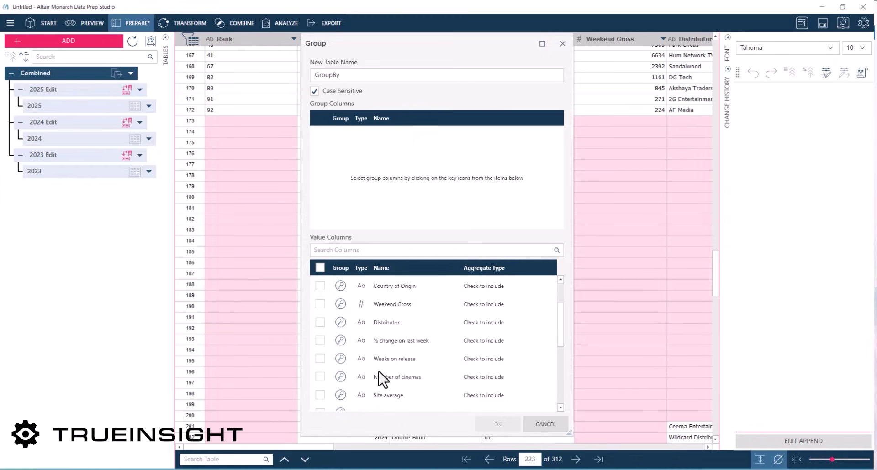
pyautogui.scroll(1, 385, 324)
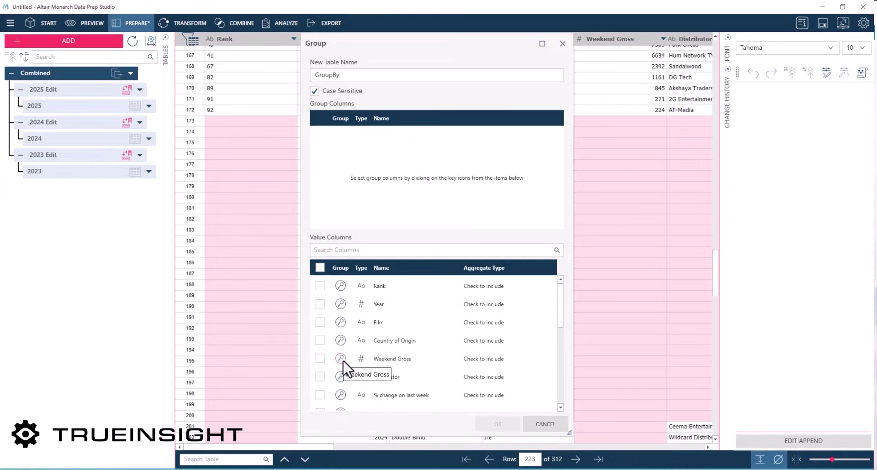
pyautogui.click(340, 304)
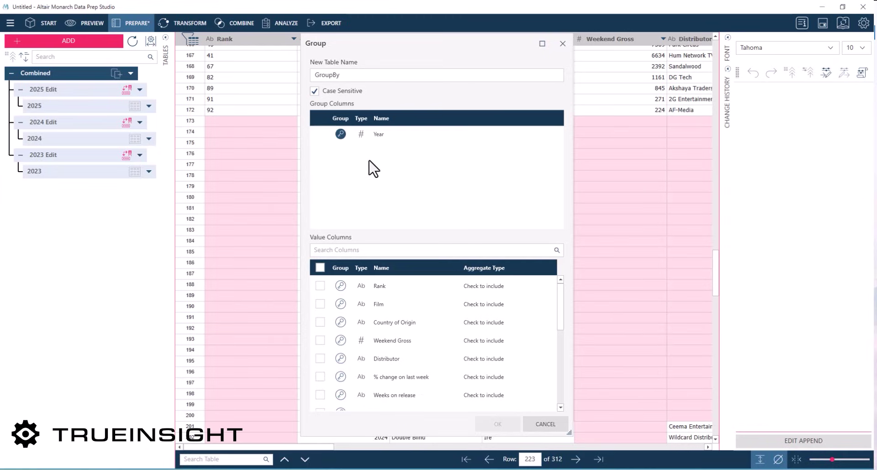
pyautogui.click(319, 340)
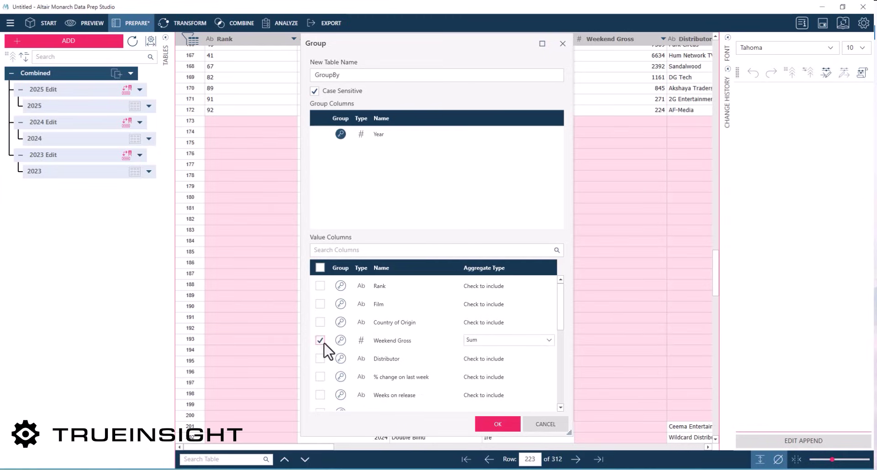
pyautogui.click(483, 347)
pyautogui.click(482, 353)
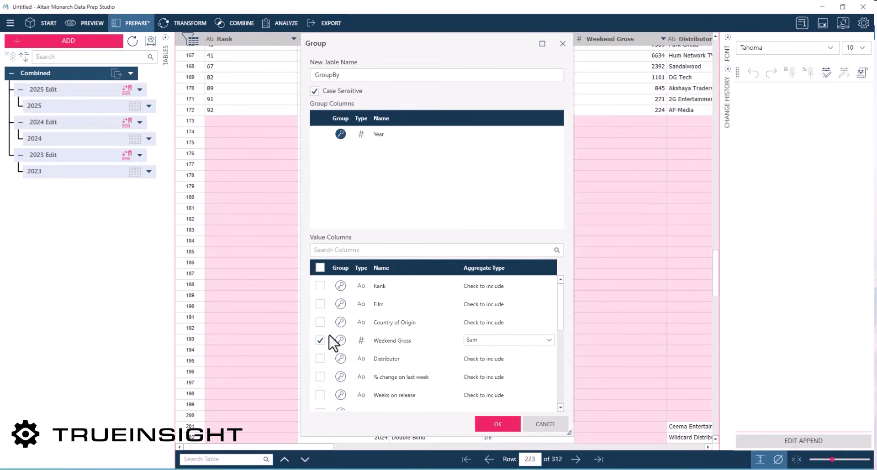
pyautogui.click(498, 424)
pyautogui.click(342, 40)
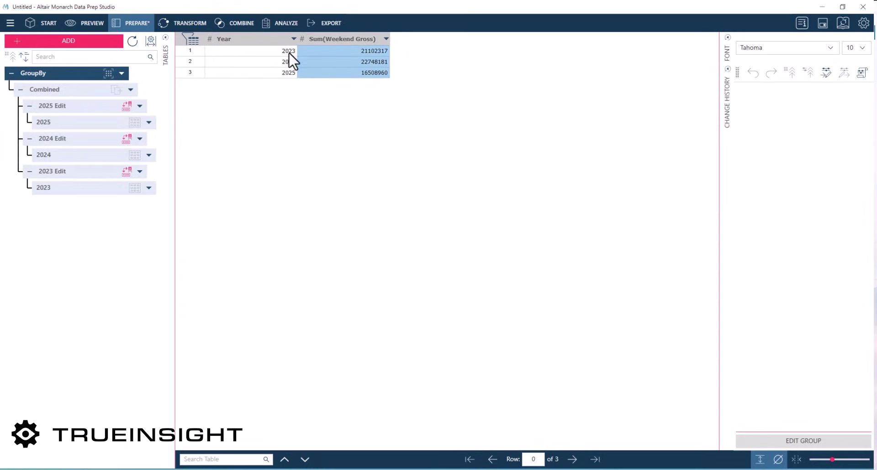
# - Add a formula column computing [Sum(Weekend Gross)]*1.04 on the GroupBy table
pyautogui.click(339, 72)
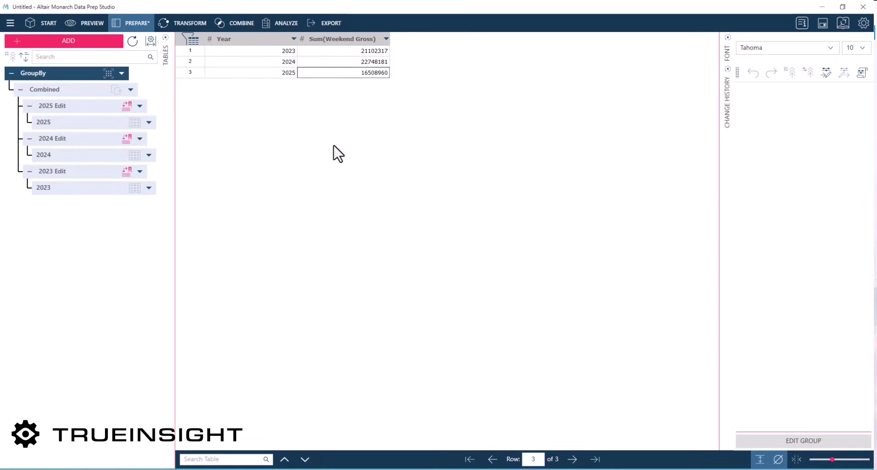
pyautogui.click(360, 38)
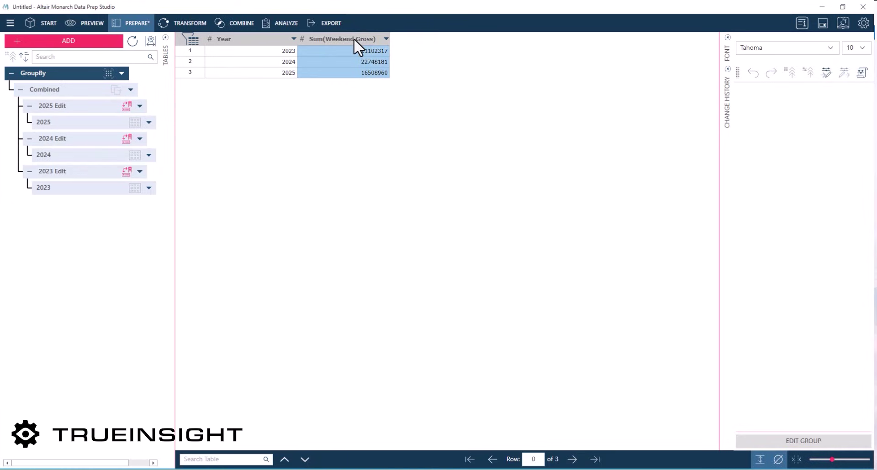
pyautogui.rightClick(355, 40)
pyautogui.moveTo(386, 123)
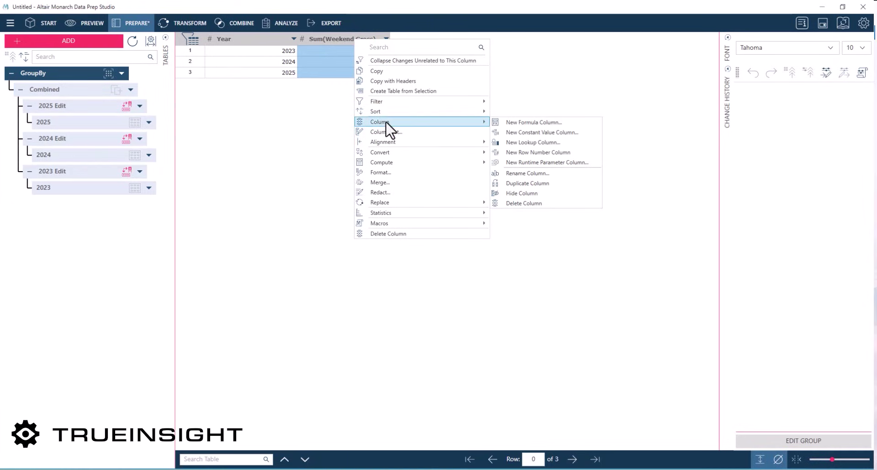
pyautogui.click(566, 123)
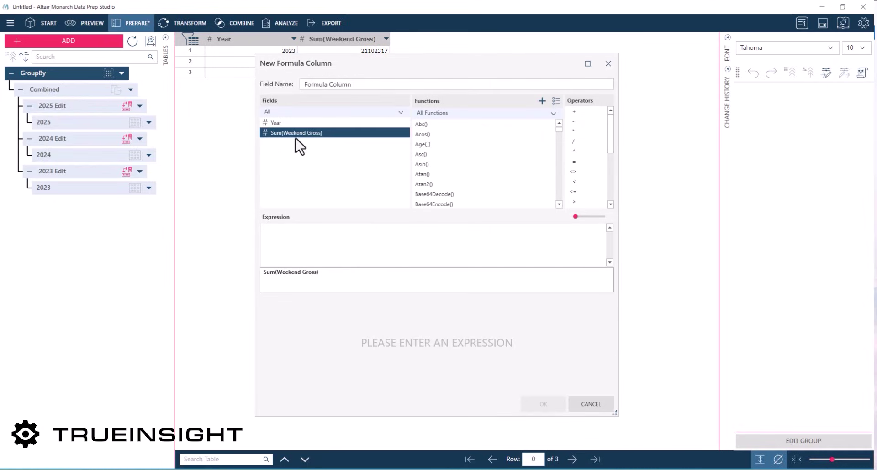
pyautogui.doubleClick(311, 133)
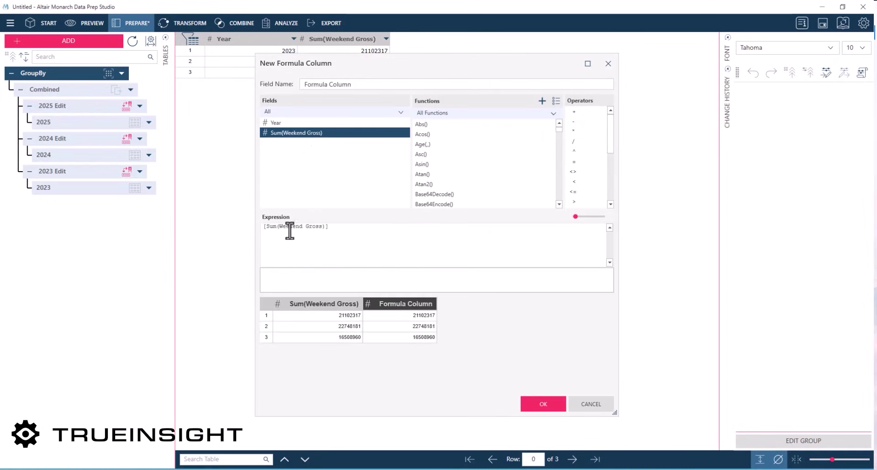
pyautogui.doubleClick(574, 132)
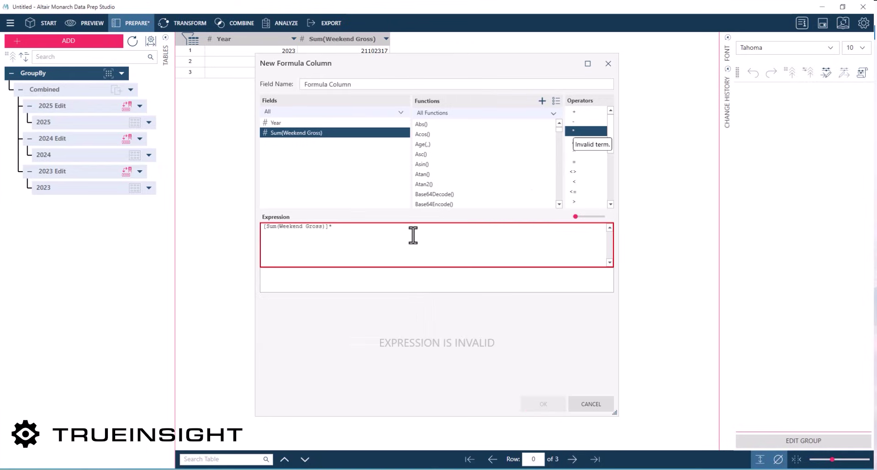
pyautogui.write('1.04')
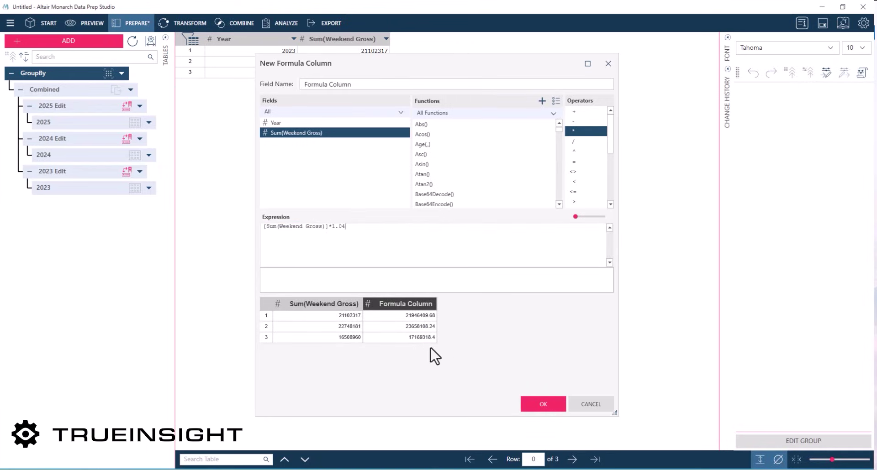
pyautogui.click(542, 405)
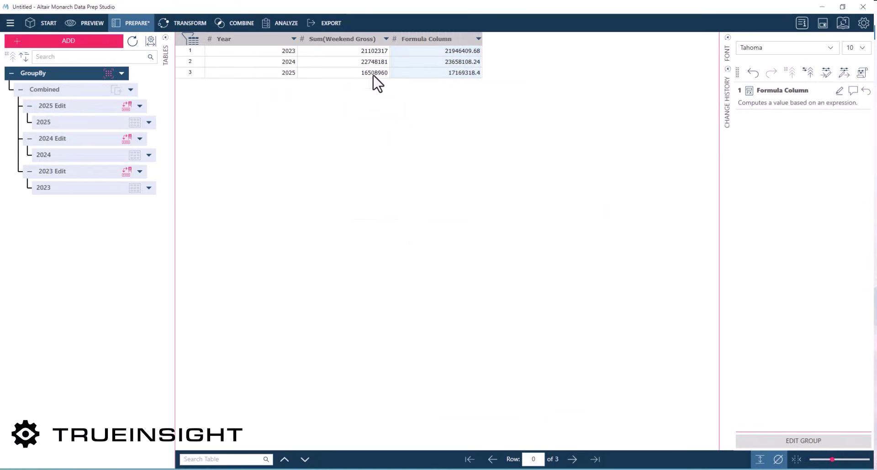
# - Rename the columns to 'Sum(Weekend Gross) Euro' and 'Weekend Gross USD'
pyautogui.click(342, 40)
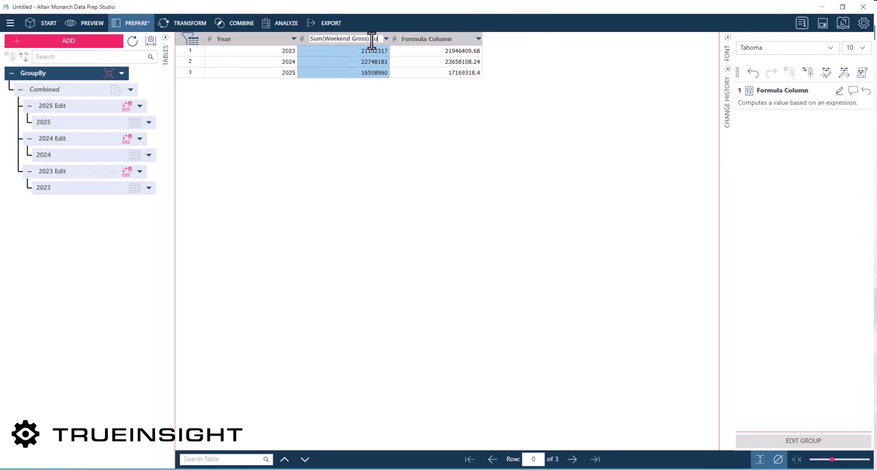
pyautogui.write('ro')
pyautogui.press('Return')
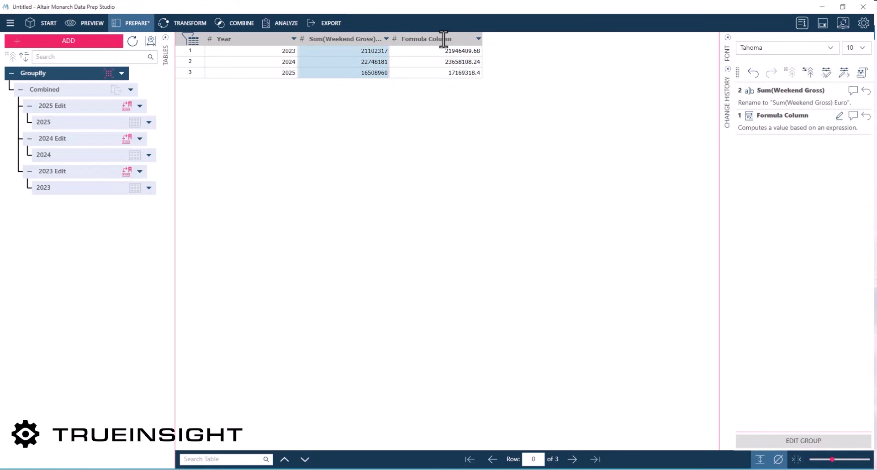
pyautogui.doubleClick(443, 39)
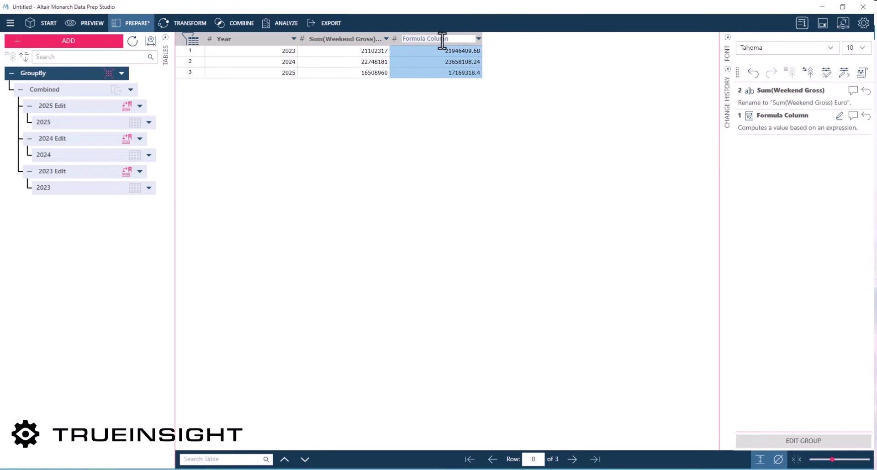
pyautogui.write('Weekend Gross USD')
pyautogui.press('Return')
# - Format the Weekend Gross USD column as Currency
pyautogui.rightClick(414, 38)
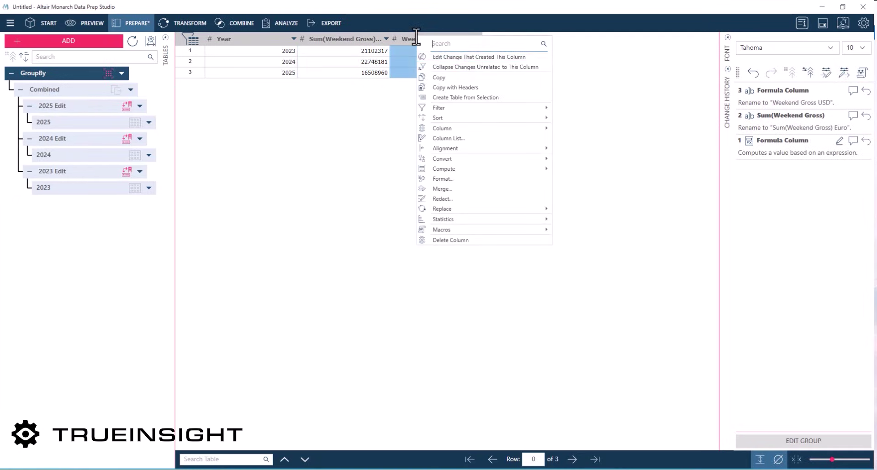
pyautogui.click(450, 179)
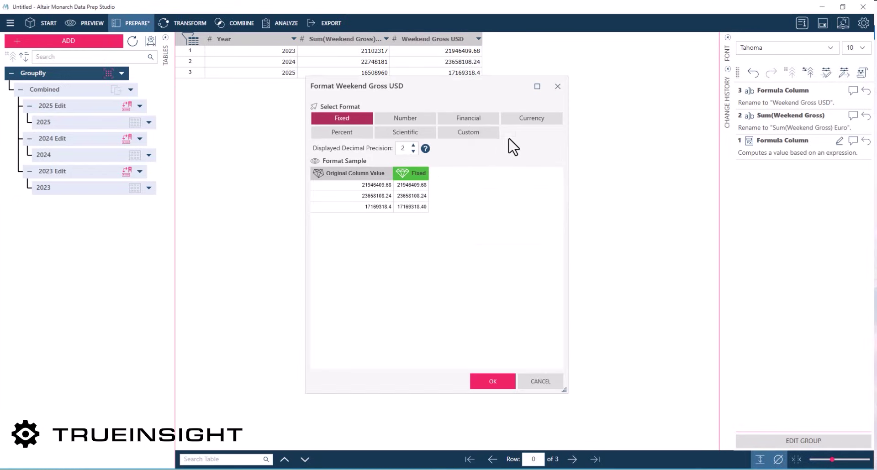
pyautogui.click(530, 119)
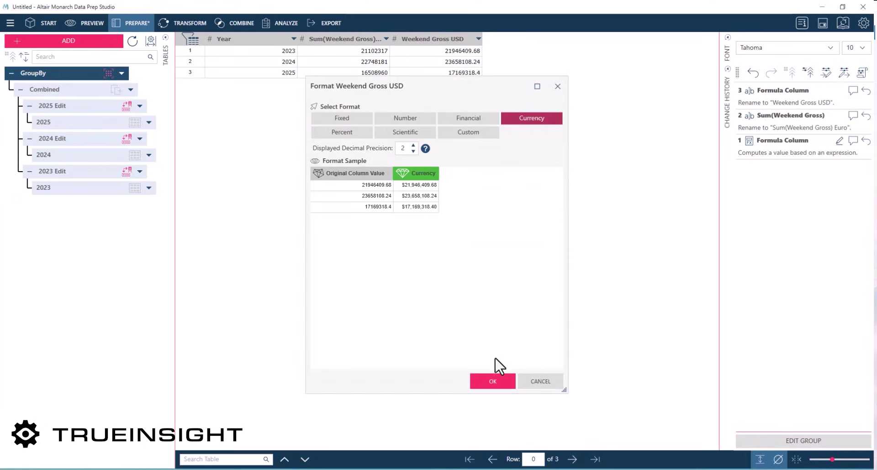
pyautogui.click(491, 381)
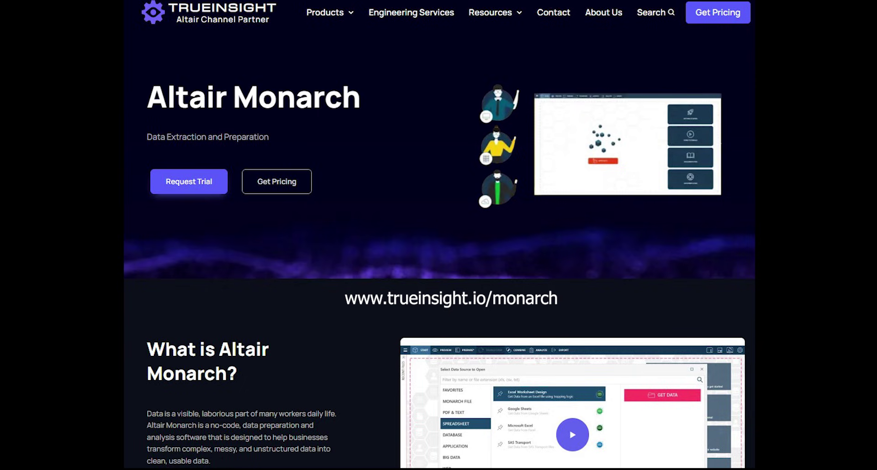